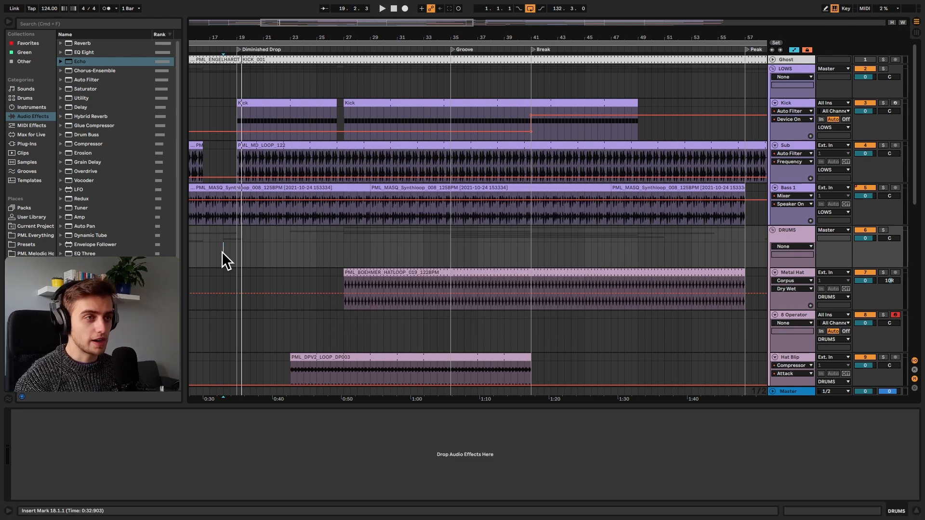
- Play the arrangement from bar 18 through the Diminished Drop section and show the Metal Hat track's devices
key("space")
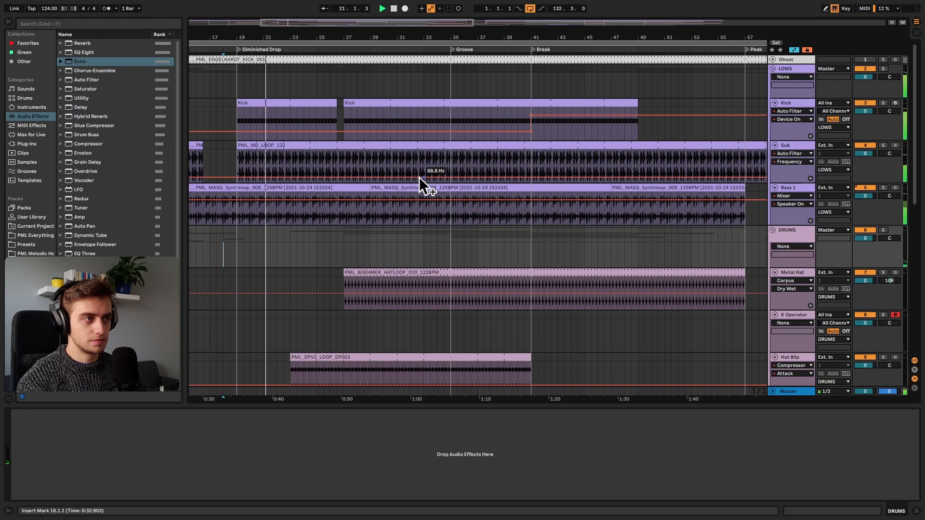
left_click_drag(352, 40, 352, 65)
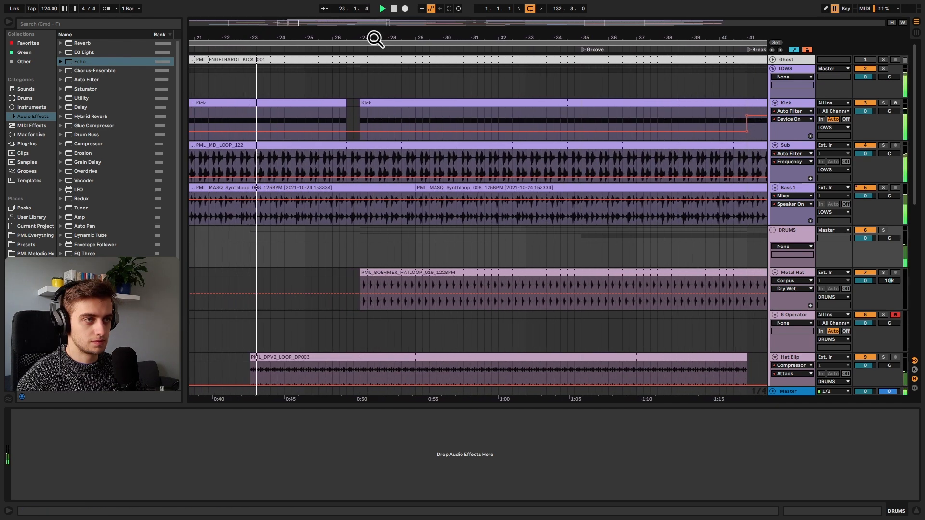
left_click(803, 277)
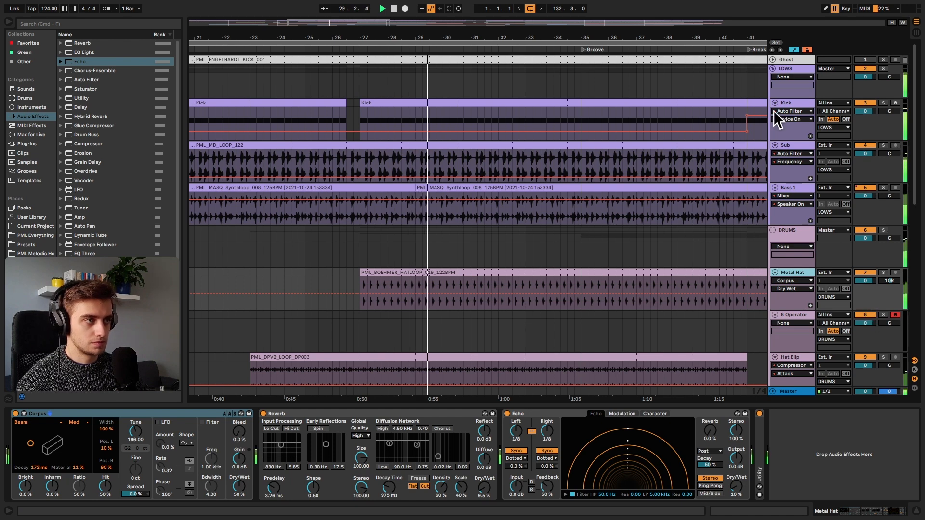
- Audition the Metal Hat track in solo while varying the Corpus Dry/Wet amount, leaving it at 50 %
left_click_drag(742, 36, 646, 35)
left_click(883, 272)
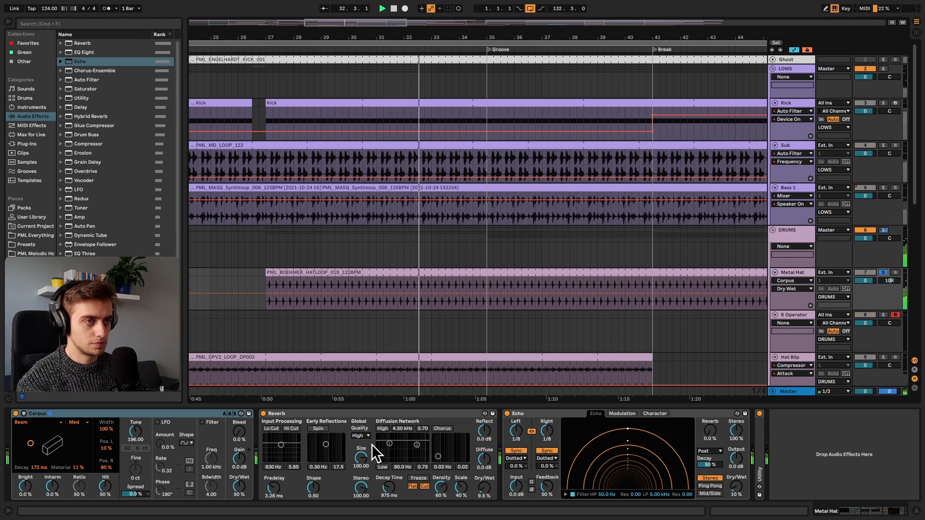
mouse_move(244, 489)
left_mouse_down()
mouse_move(244, 506)
mouse_move(239, 462)
mouse_move(239, 475)
left_mouse_up()
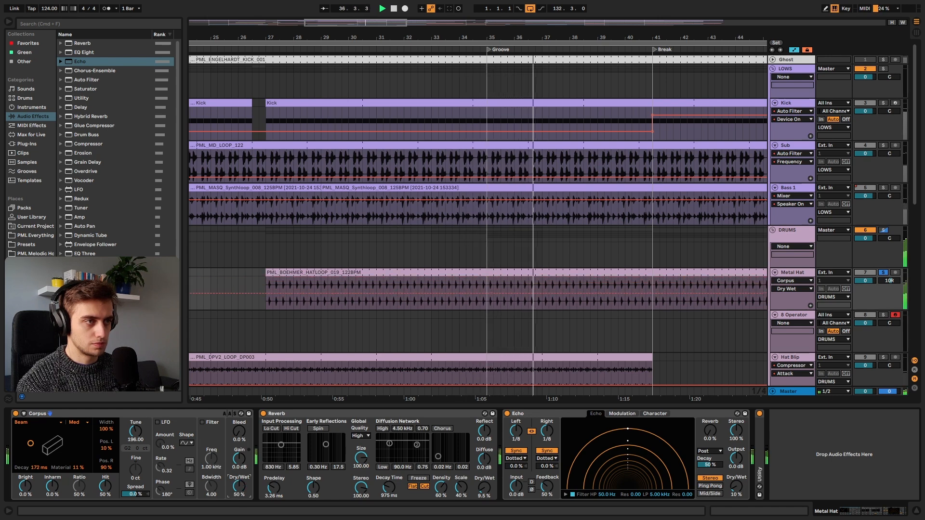
left_click(883, 274)
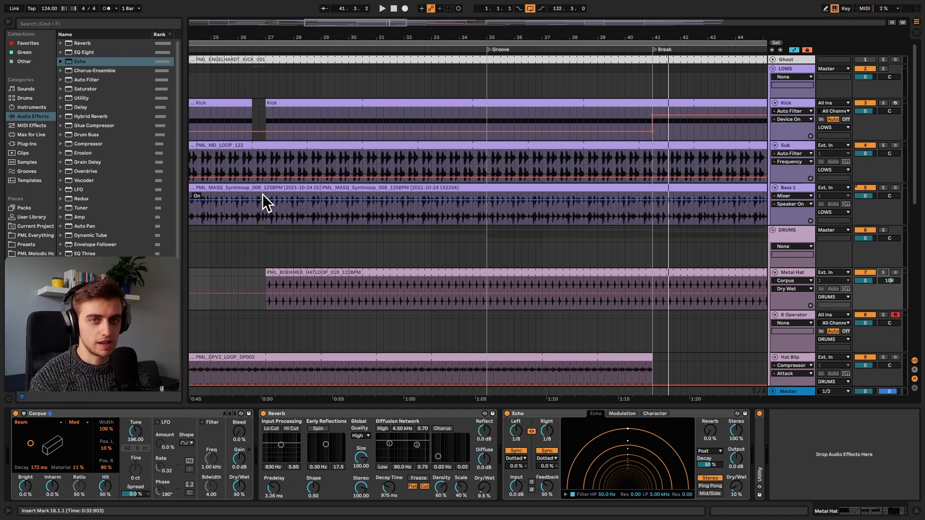
- Locate the Metal Hat clip's source loop, PML_BOEHMER_HATLOOP_019_122BPM, in the Ben Boehmer sample pack's Hat Loops folder within PML Everything
left_click(330, 273)
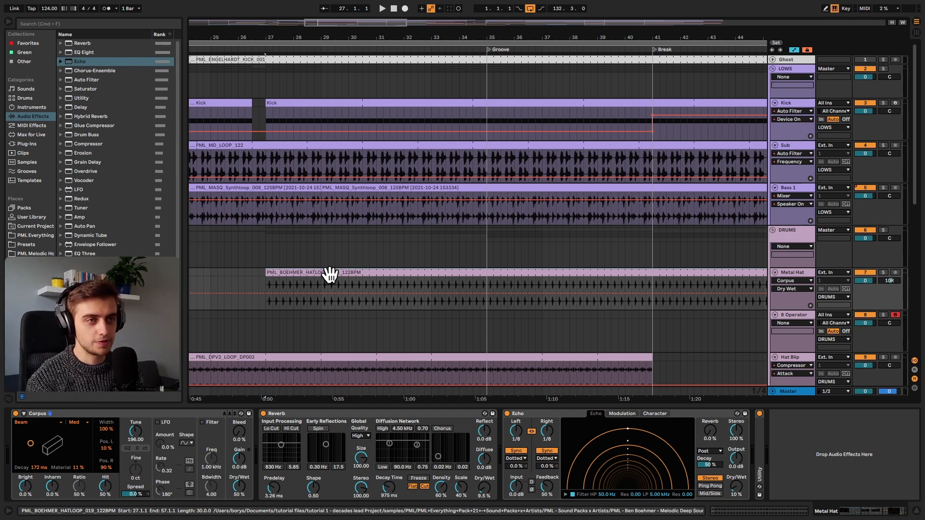
left_click(33, 235)
left_click(69, 98)
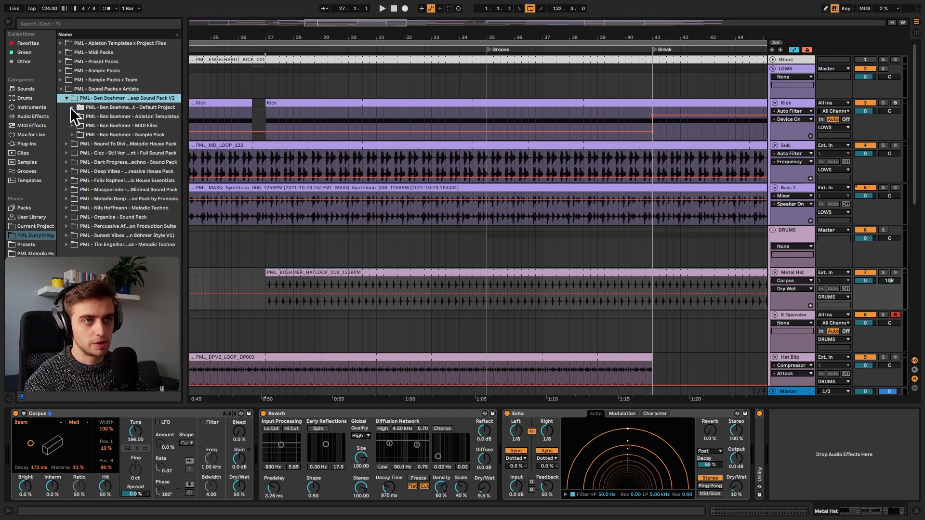
left_click(72, 134)
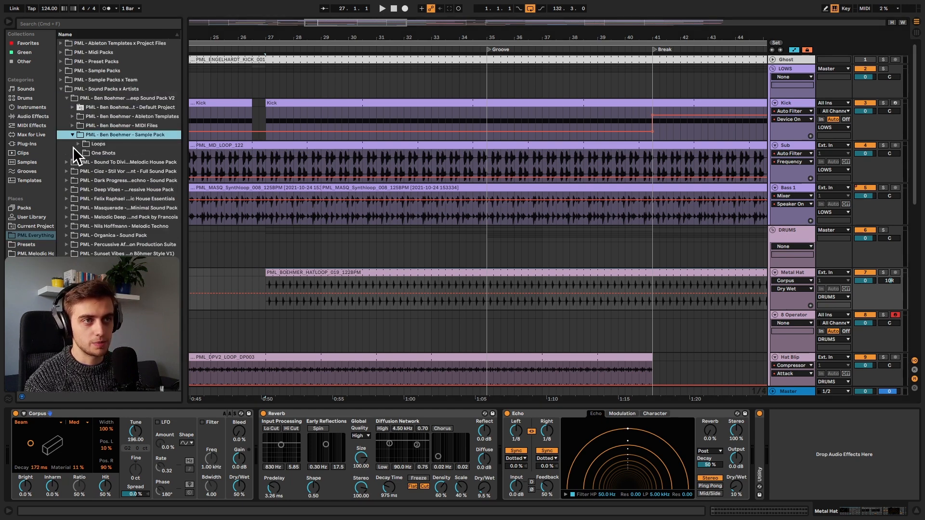
left_click(74, 147)
left_click(84, 162)
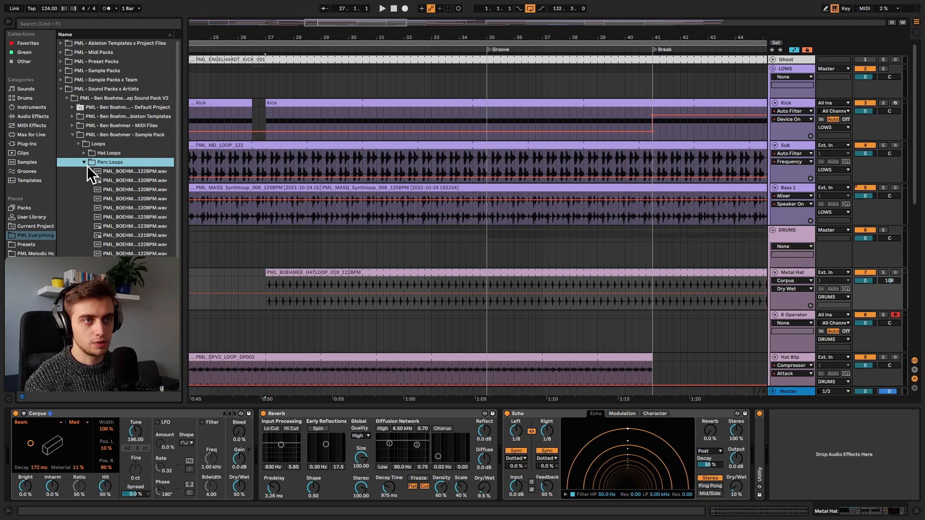
left_click(88, 152)
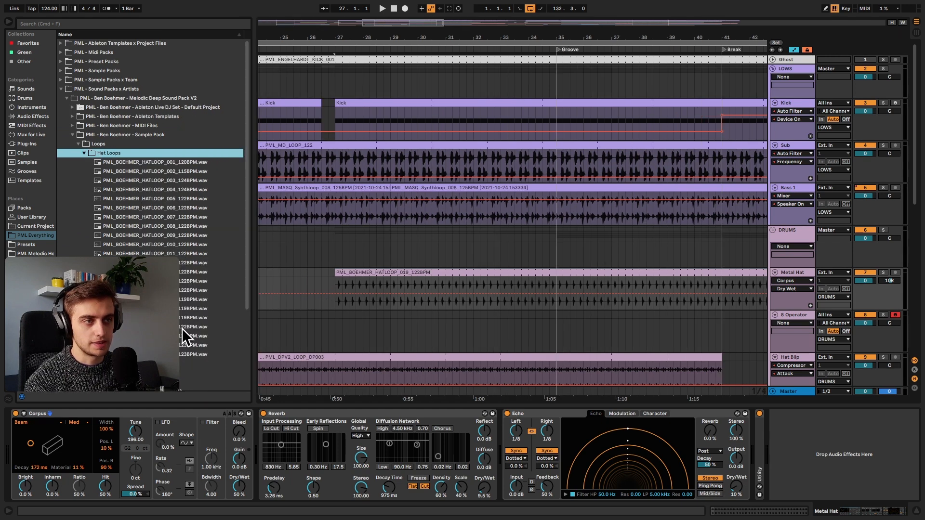
left_click(182, 328)
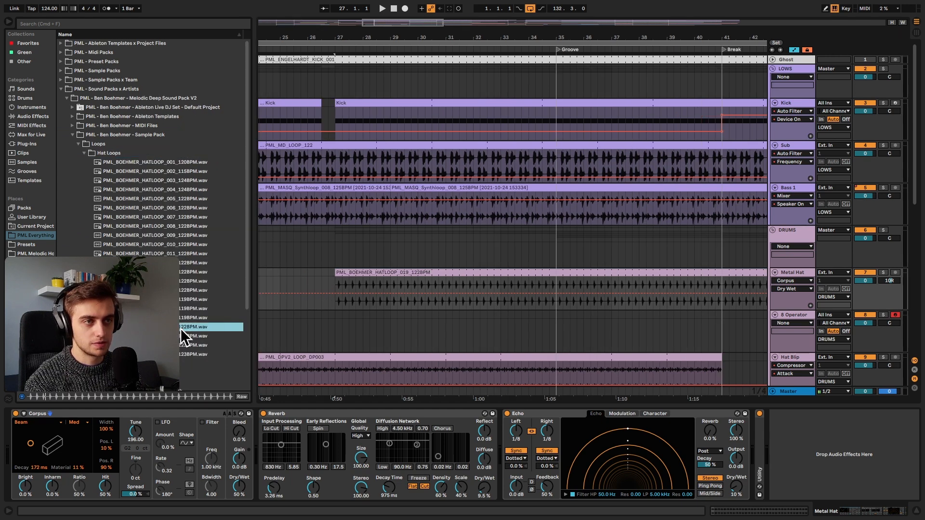
key("Left")
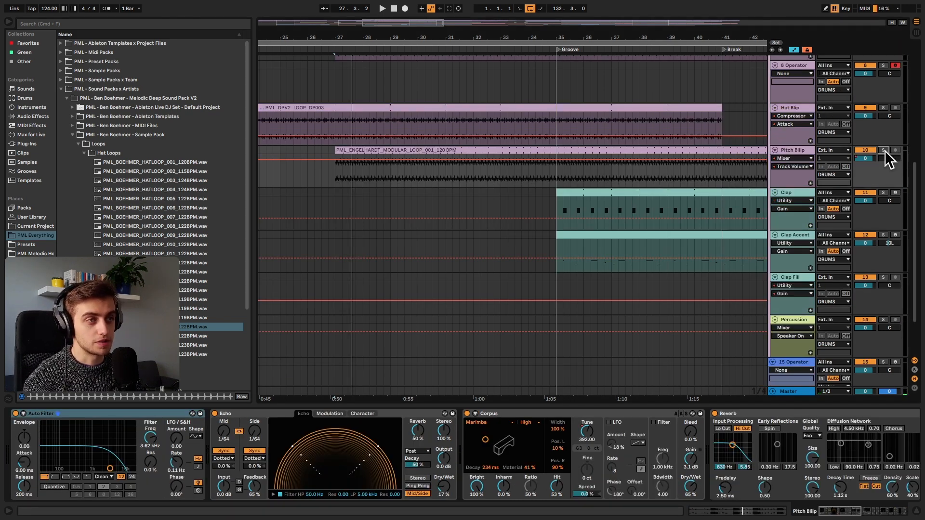
- Audition the Pitch Blip track in solo, adding the Hat Blip track for comparison
left_click(884, 151)
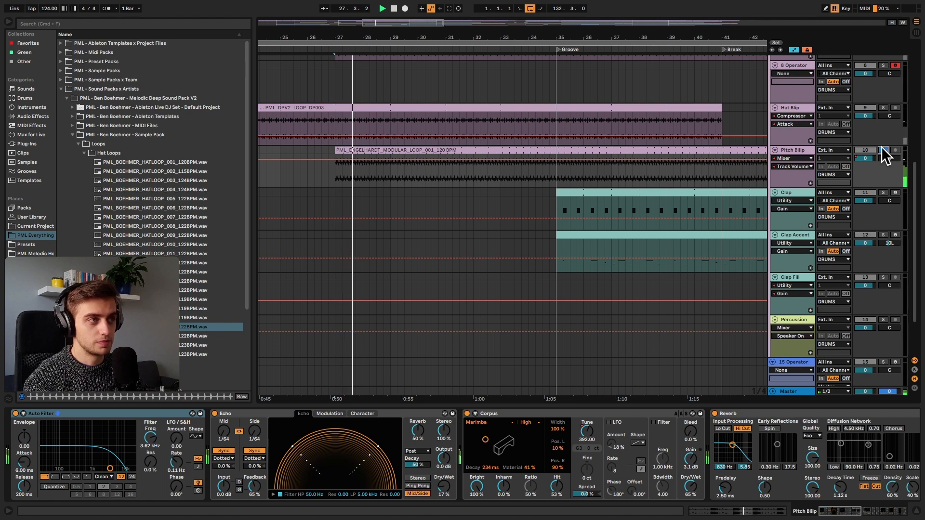
left_click(886, 107)
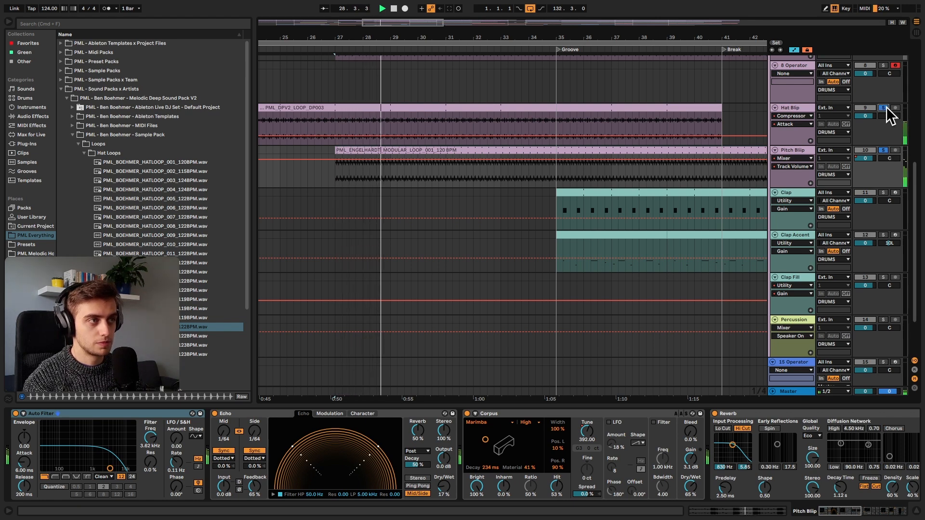
left_click(886, 107)
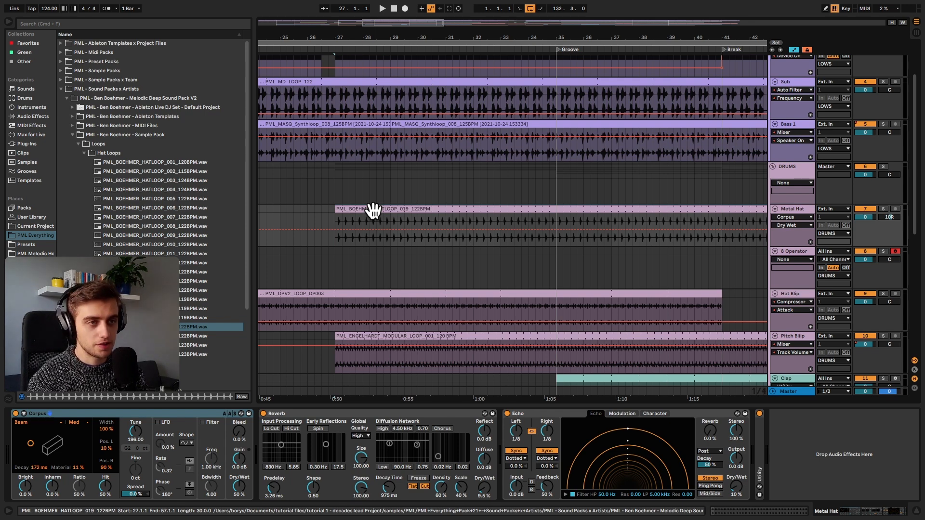
- Review the resonance types available in the Metal Hat track's Corpus, keeping Beam
left_click(48, 420)
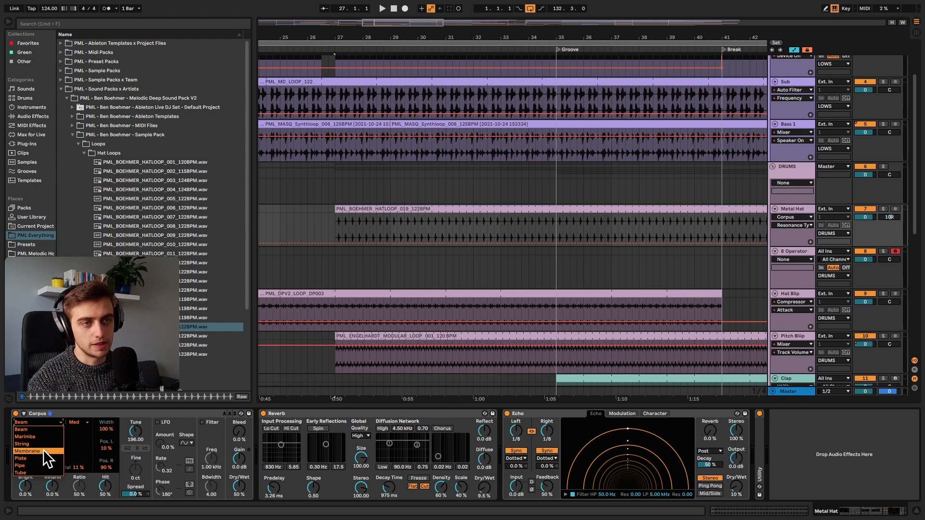
left_click(50, 421)
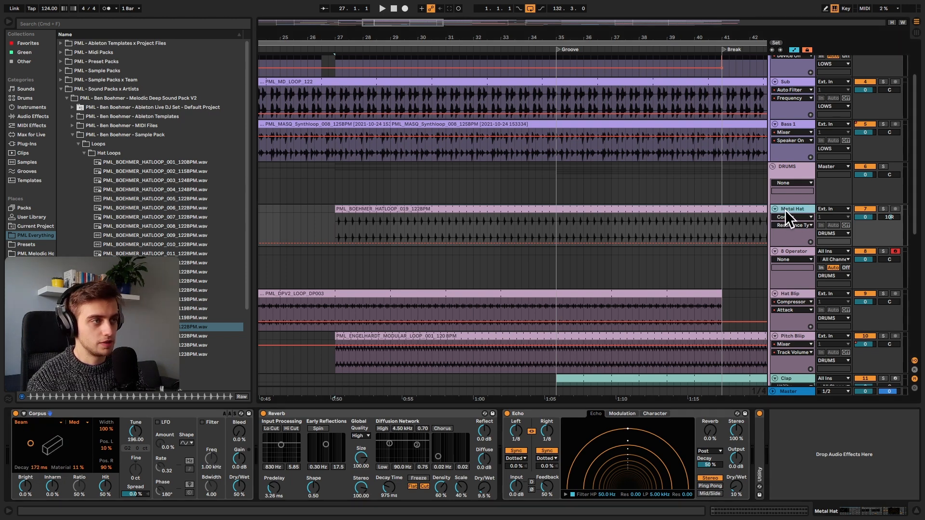
- Loop the Metal Hat section from 27.1.1 to 32.3.1
key("super+d")
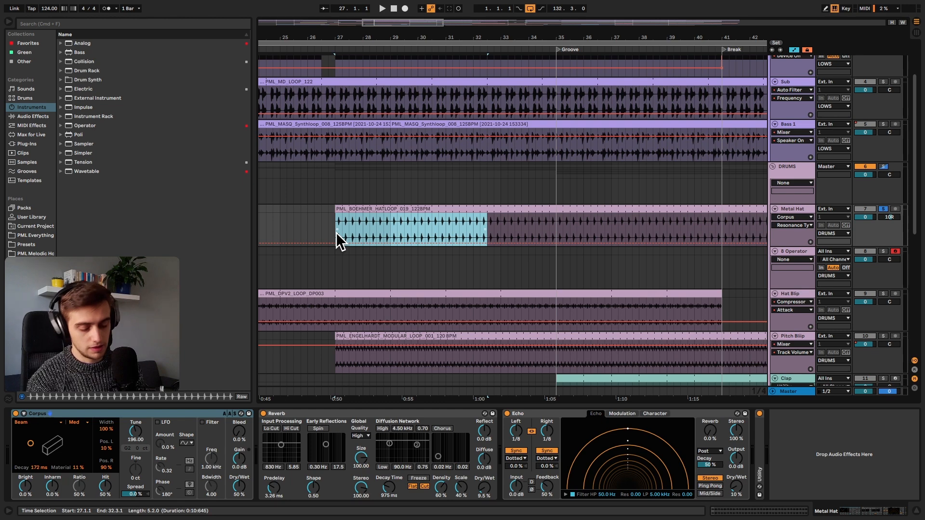
key("super+l")
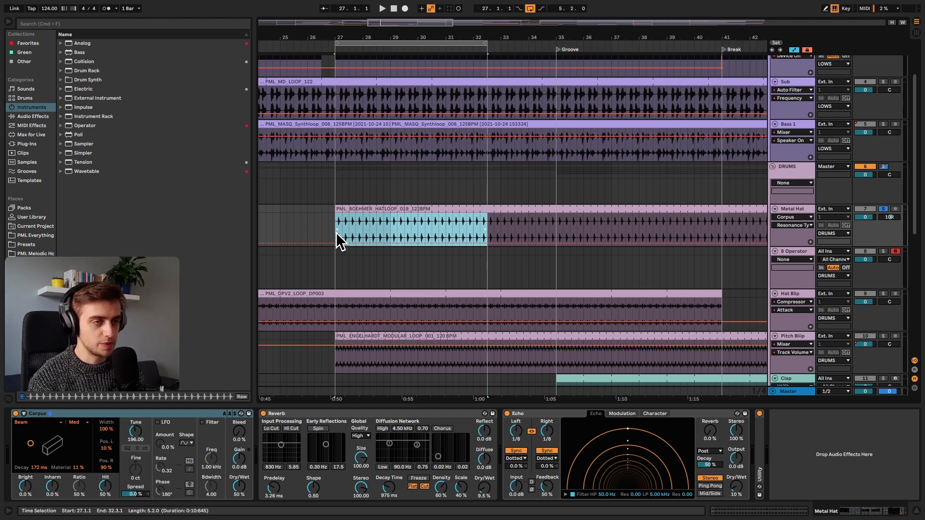
- Set the Corpus Dry/Wet to 100 % and try different Tune values while the Metal Hat loop plays
left_click(238, 487)
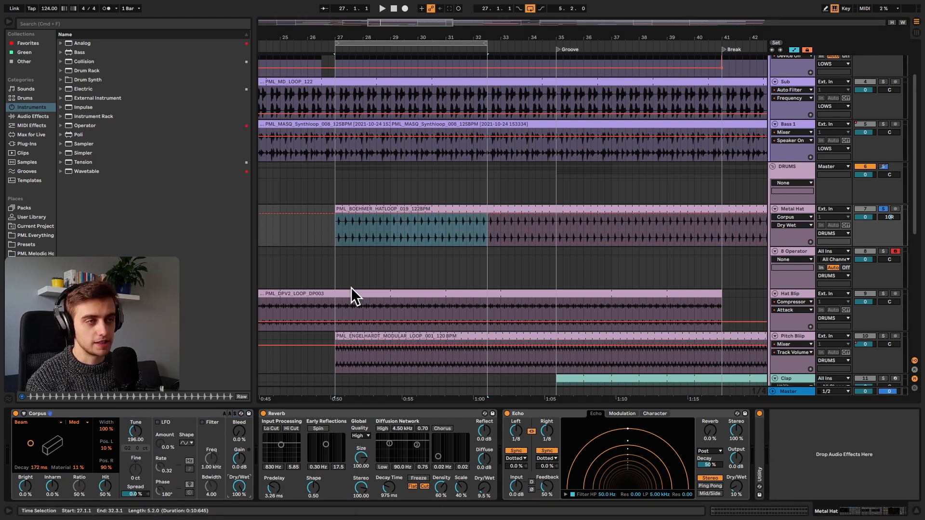
key("space")
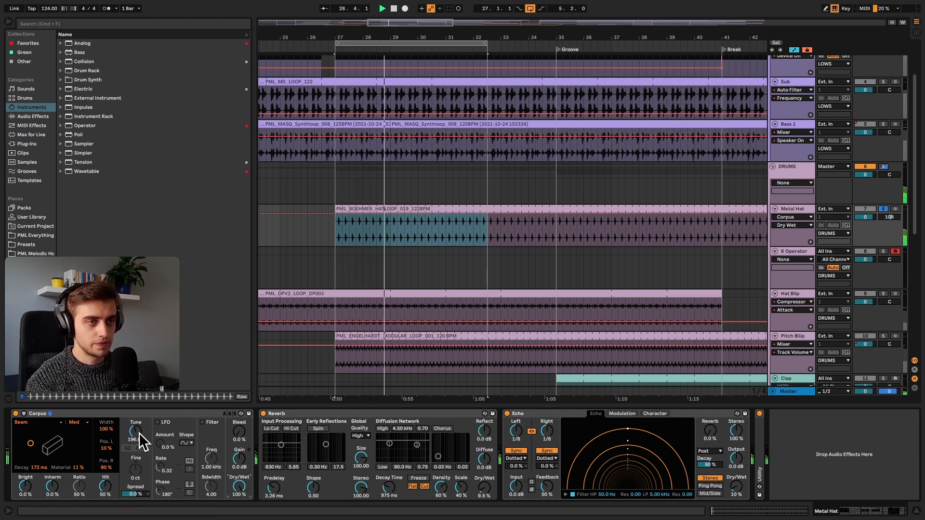
left_click_drag(138, 436, 138, 456)
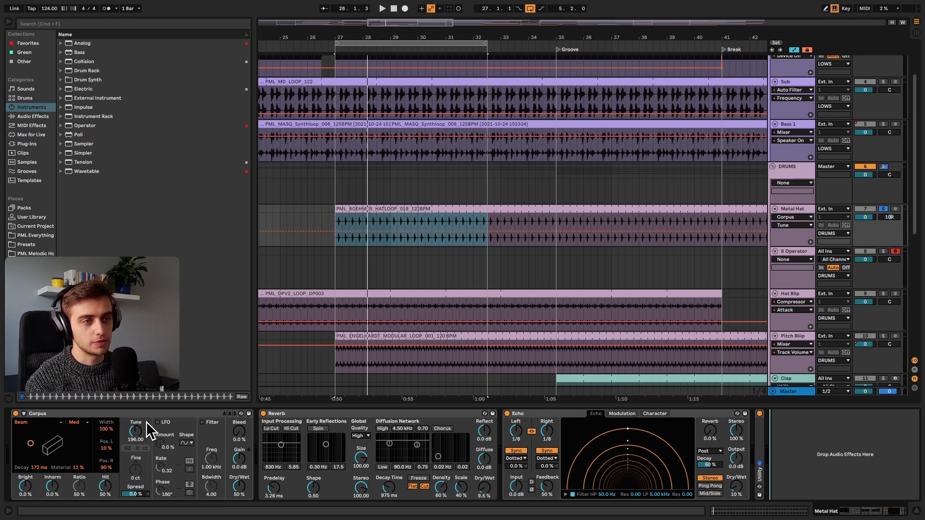
- Solo the Operator track and expand its Spectrum analyser to the large display
left_click(796, 252)
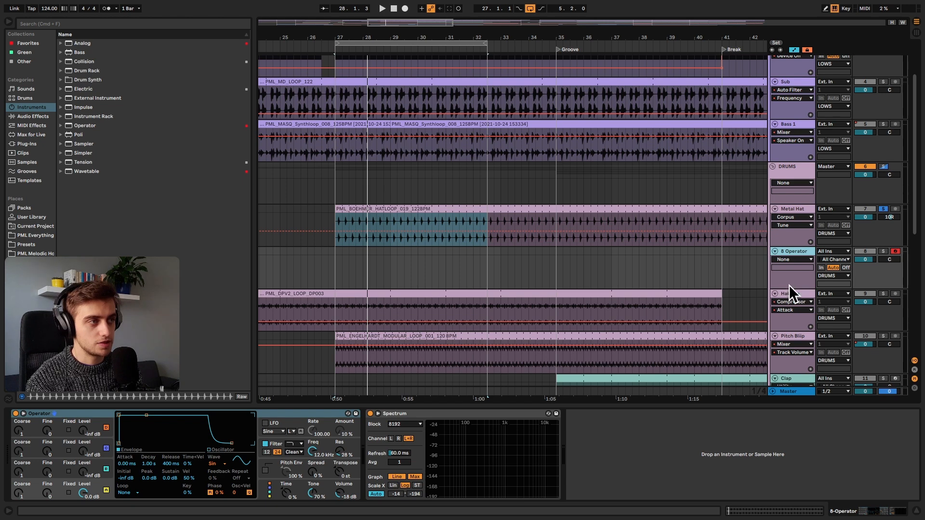
left_click(883, 251)
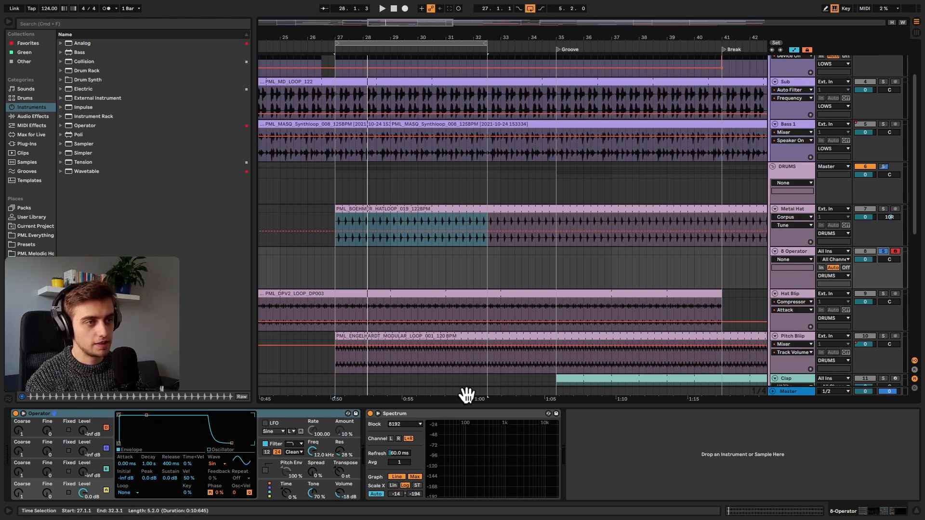
left_click(376, 414)
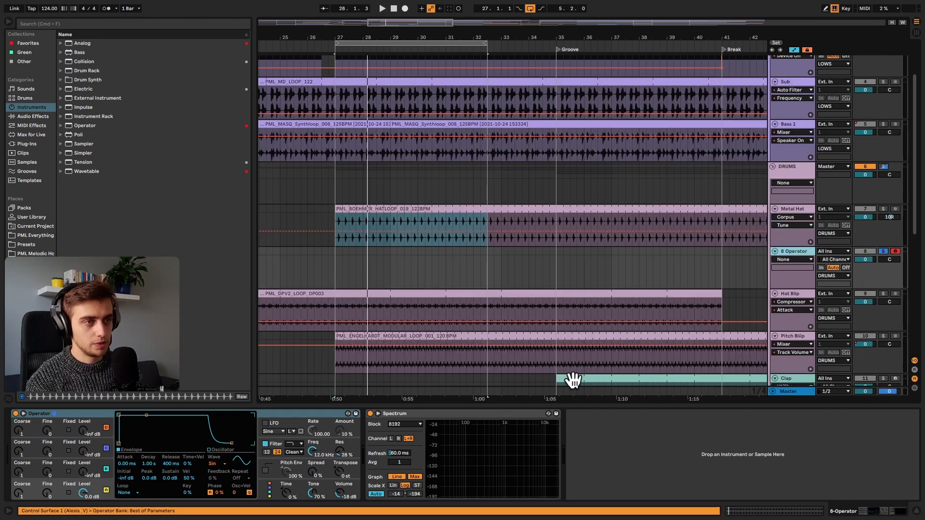
left_click(379, 414)
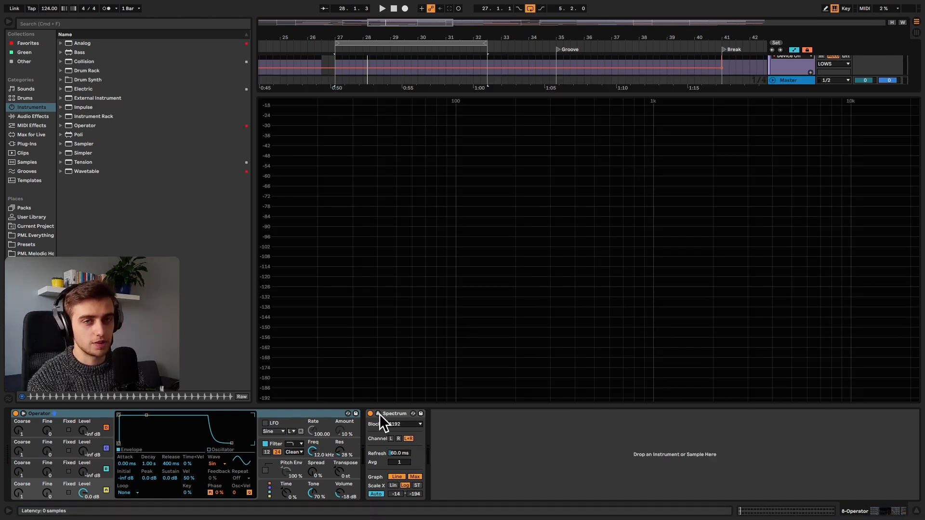
- Play the note G on the Operator track, and again one octave lower, to read its frequency in Spectrum
key("g")
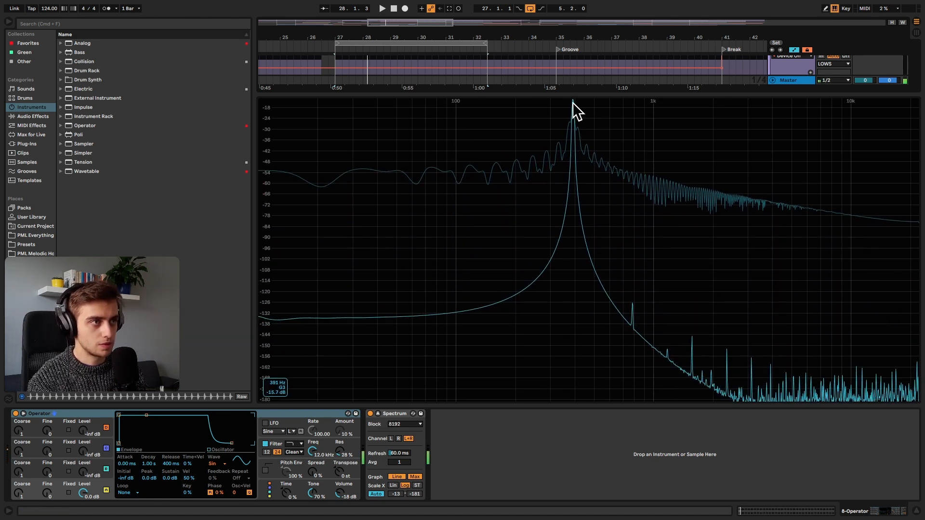
key("z")
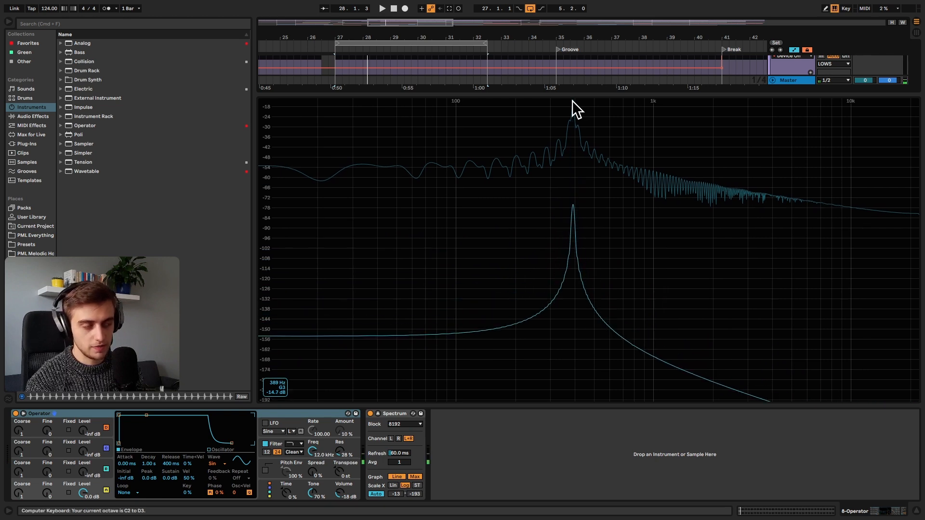
key("g")
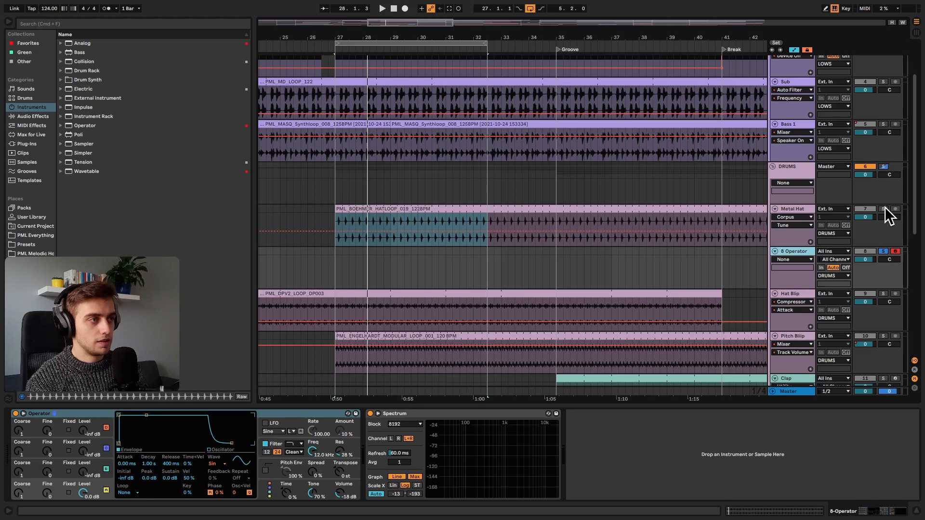
- Solo the Metal Hat track and set its Corpus Dry/Wet to 100 %
left_click(884, 209)
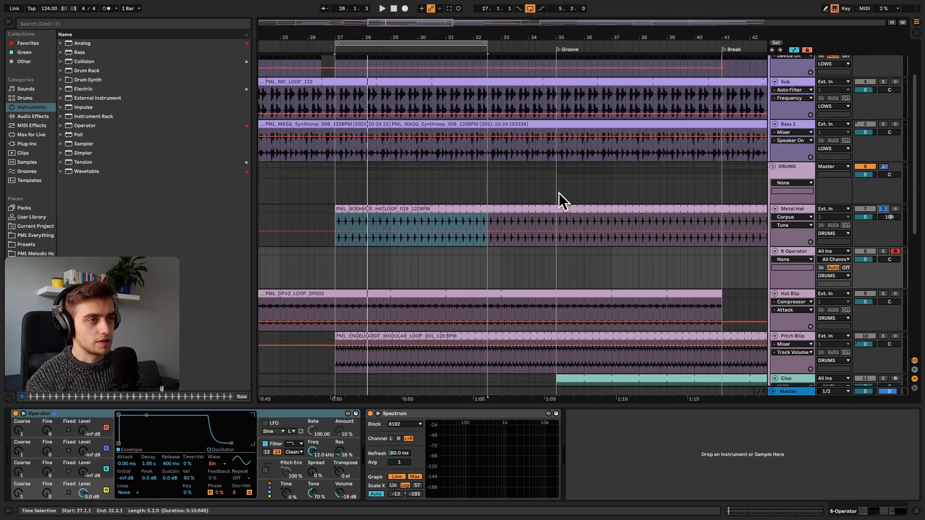
left_click(369, 208)
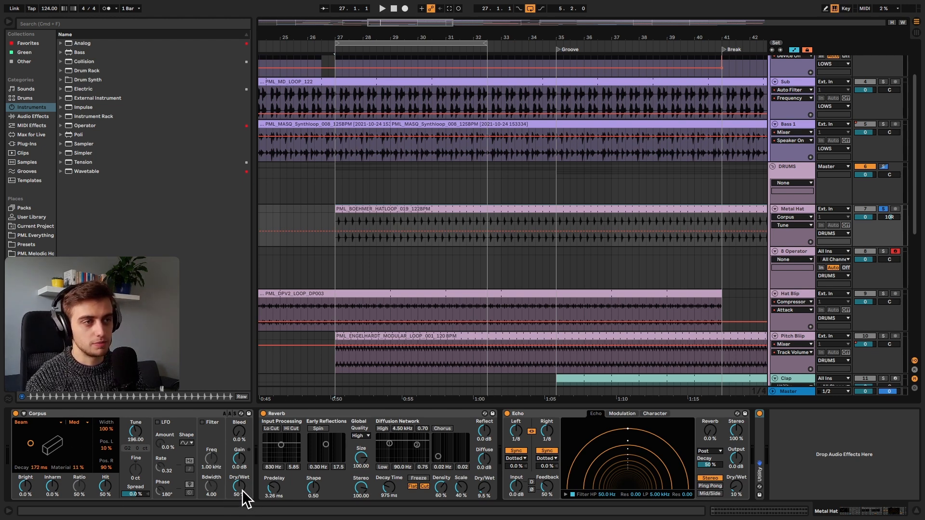
left_click_drag(239, 486, 247, 476)
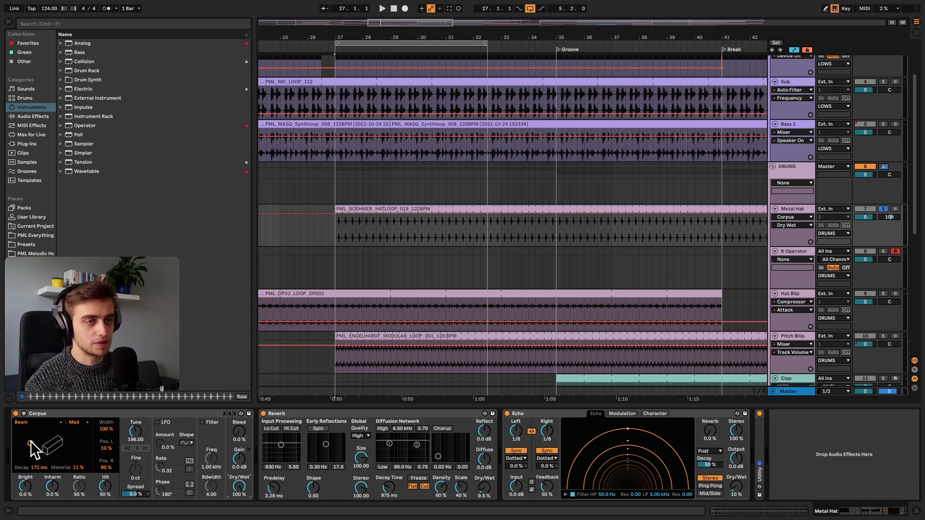
- Play the Metal Hat loop while trying the Corpus decay and material control, and set the decay to 332 ms
key("space")
mouse_move(30, 440)
left_mouse_down()
mouse_move(44, 446)
mouse_move(23, 432)
mouse_move(47, 444)
mouse_move(30, 443)
left_mouse_up()
key("space")
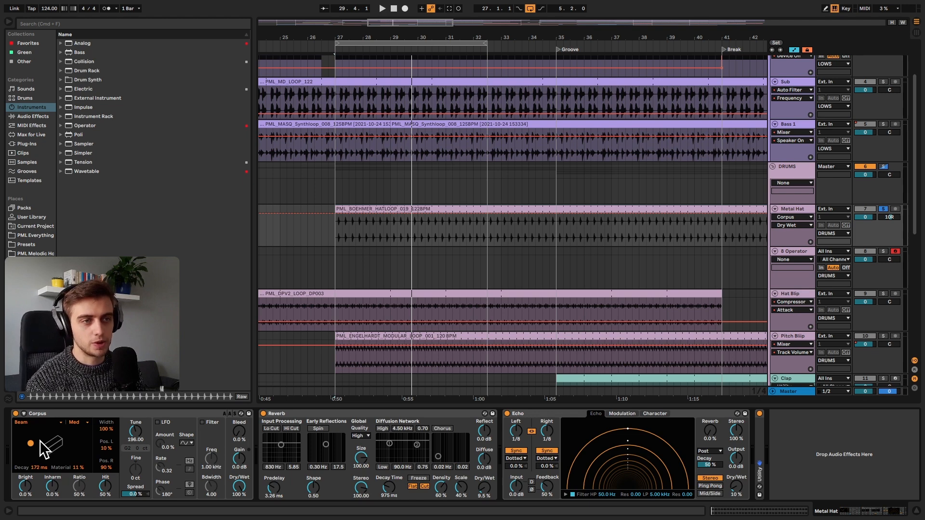
left_click(38, 467)
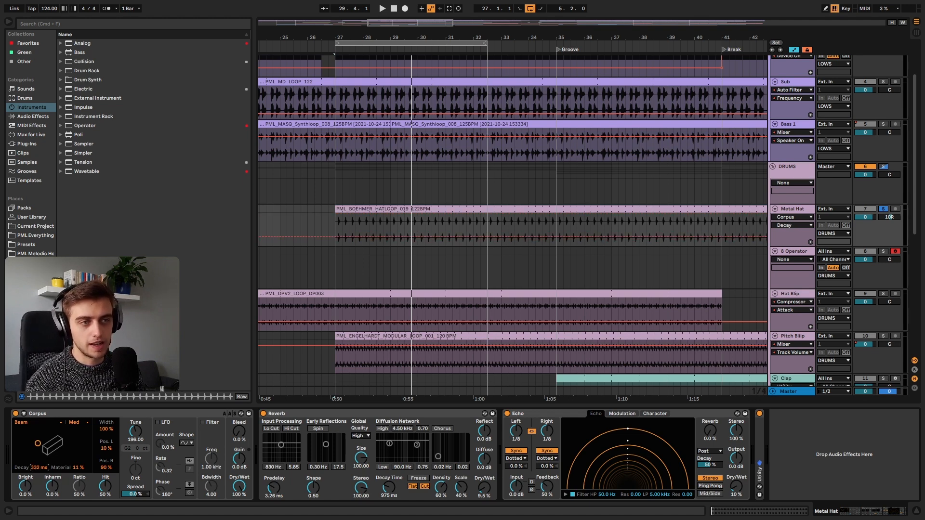
- Set the Corpus decay to 172 ms on the Metal Hat track and look over its material control and resonator quality options
left_click(78, 467)
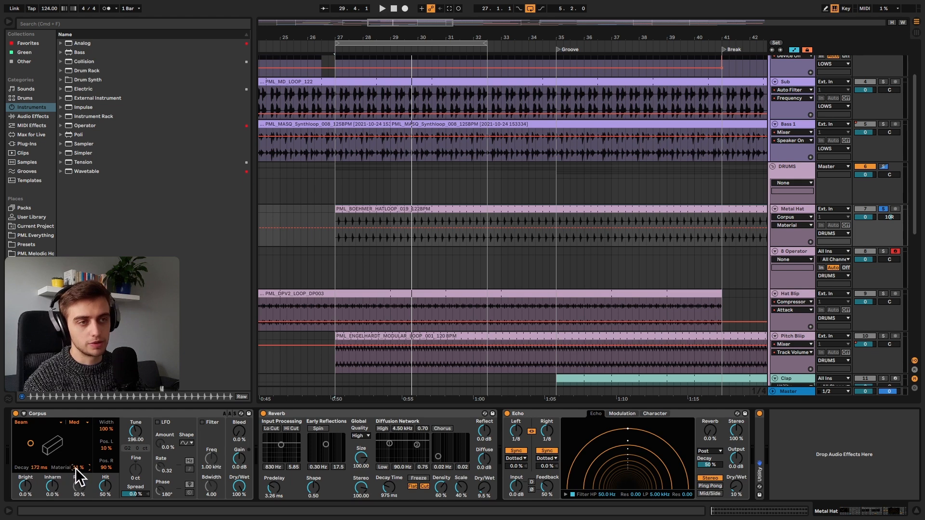
left_click(88, 423)
left_click(88, 423)
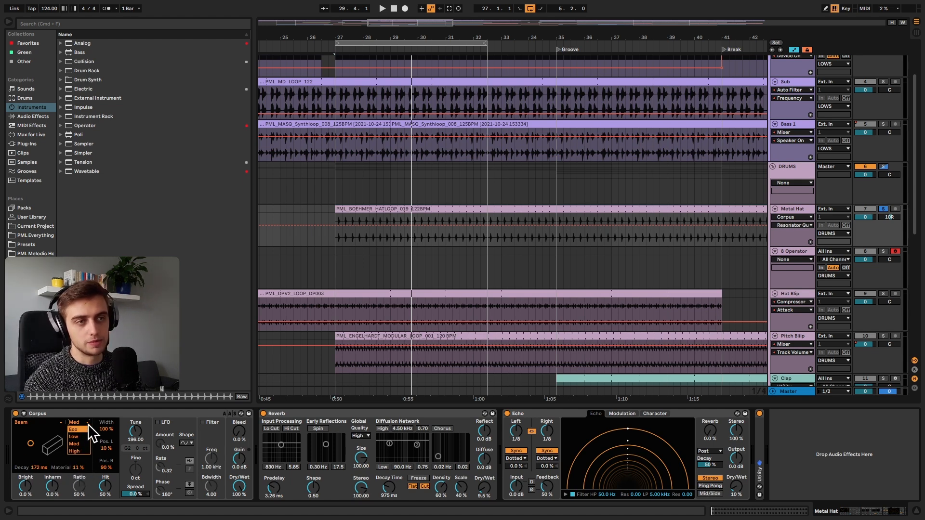
left_click(110, 414)
- Set the Corpus Dry/Wet on the Metal Hat track to 50 %
left_click(241, 487)
type("50")
key("Return")
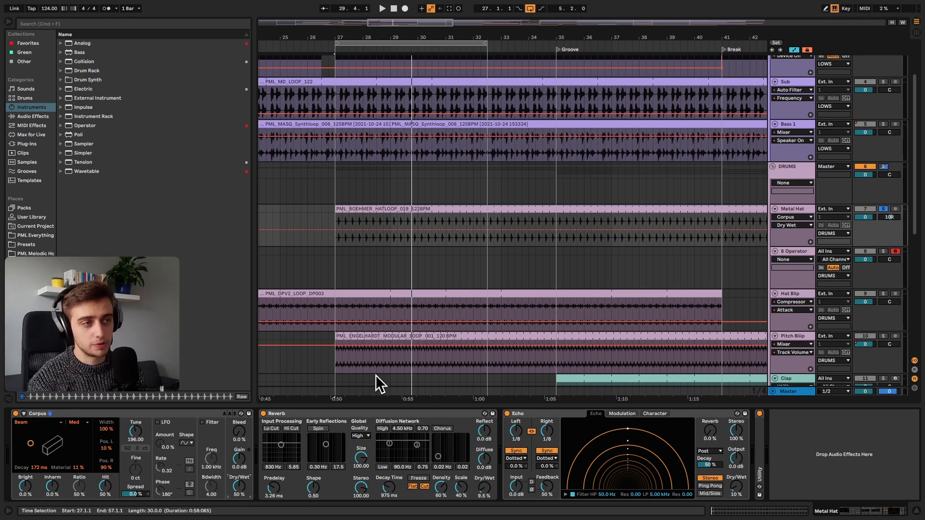
- Search all browser results for "rev" and insert a default Reverb on the Metal Hat track directly after Corpus
left_click(35, 23)
type("rev")
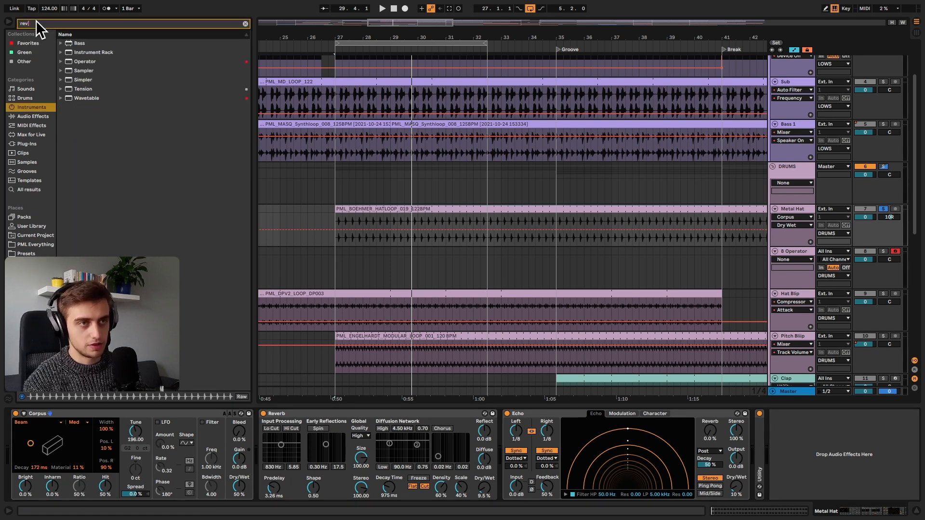
left_click(28, 189)
left_click_drag(83, 43, 329, 455)
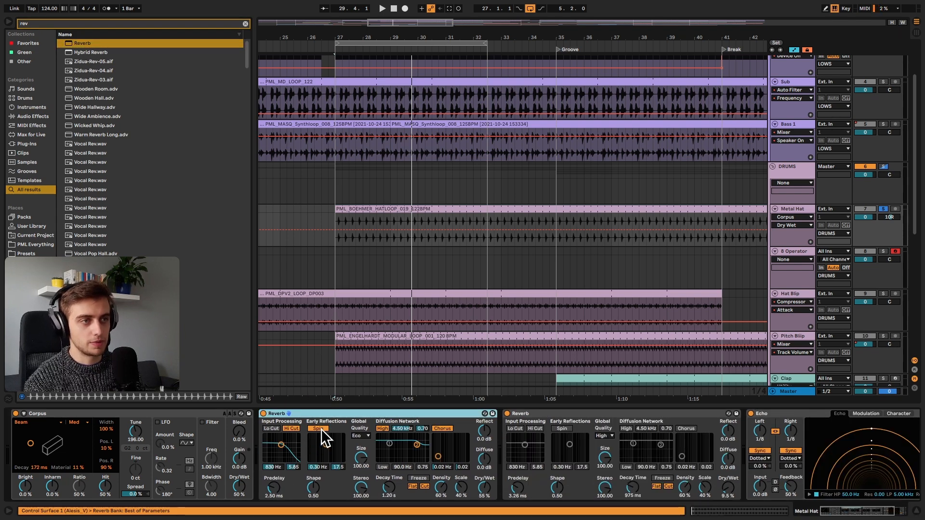
- In the new Reverb, turn off Hi Cut, Spin, High and Chorus, and set Decay Time to 932 ms and Dry/Wet to 3.2 %
left_click(287, 429)
left_click(314, 427)
left_click(315, 427)
left_click(381, 428)
left_click(441, 428)
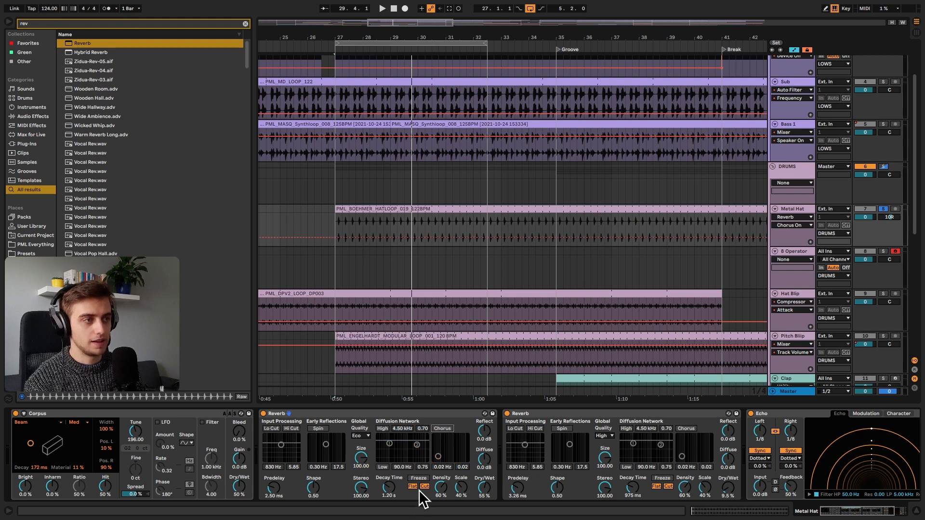
left_click_drag(393, 494, 393, 501)
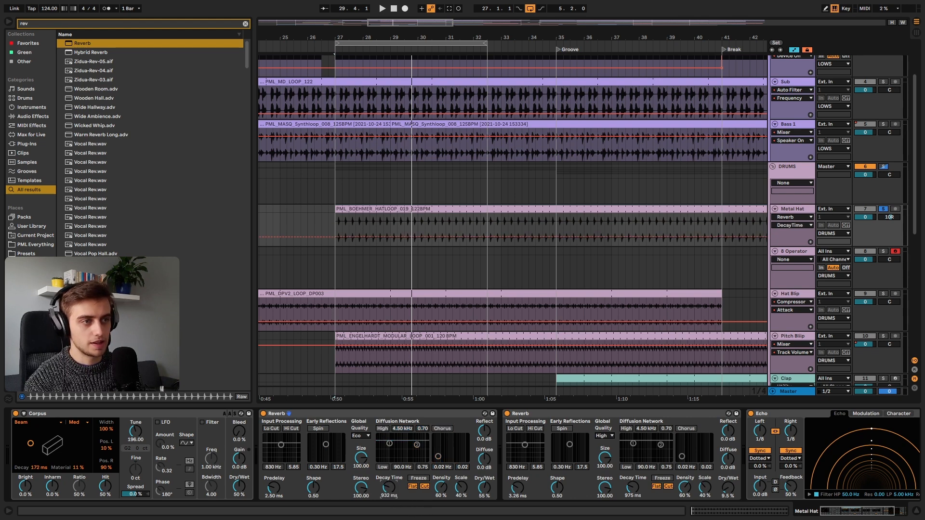
mouse_move(484, 487)
left_mouse_down()
mouse_move(484, 499)
mouse_move(485, 487)
left_mouse_up()
- Delete the added Reverb between Corpus and the original Reverb
left_click(412, 413)
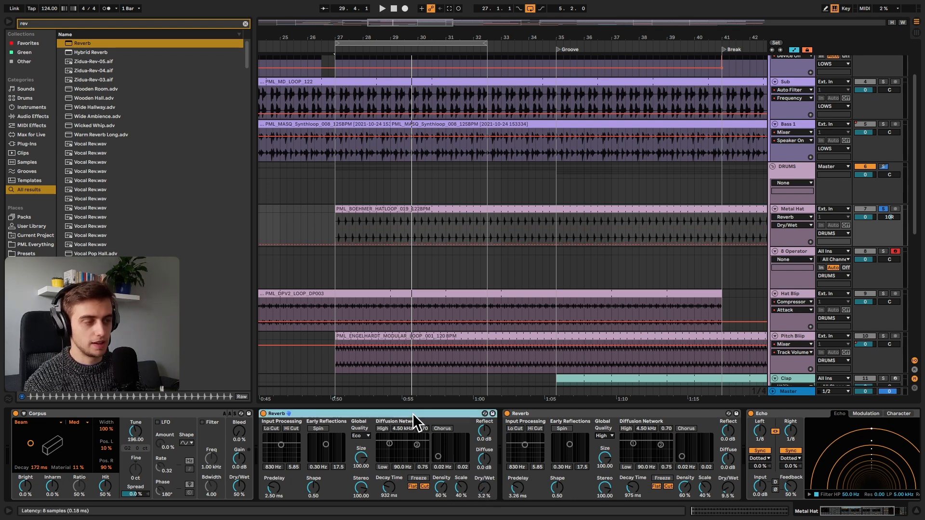
key("Delete")
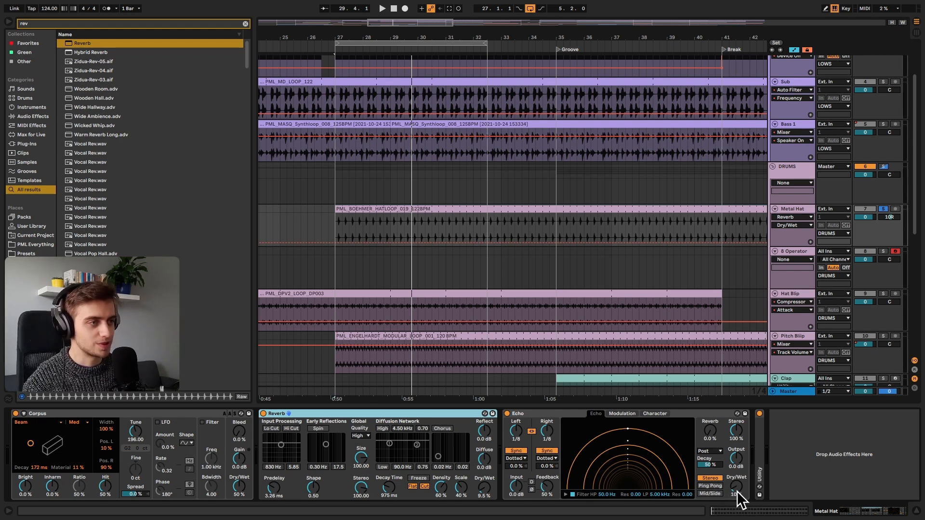
- Try the Echo Dry/Wet control, leave it at 10 %, and play the soloed Metal Hat loop
mouse_move(736, 491)
left_mouse_down()
mouse_move(736, 514)
mouse_move(735, 495)
left_mouse_up()
key("space")
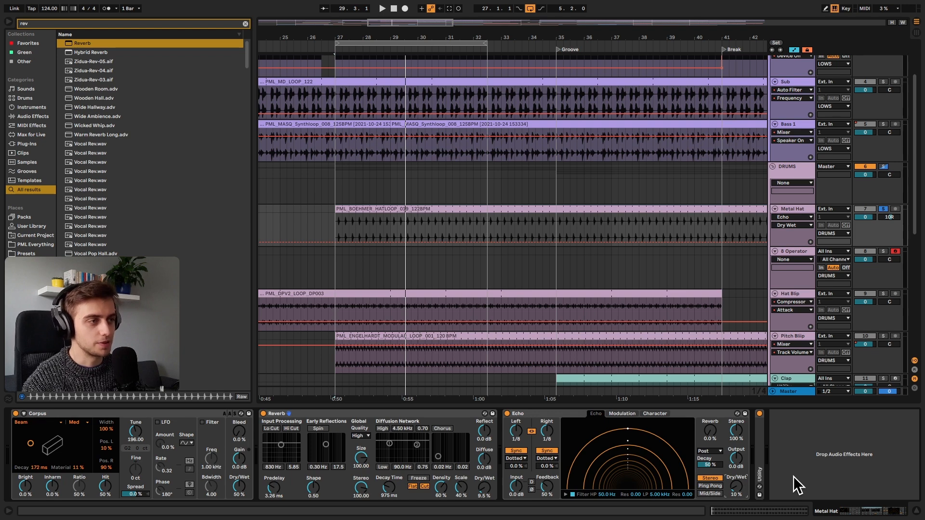
- Unfold the Utility device on the Metal Hat track and play the unsoloed arrangement from around bar 27
double_click(761, 434)
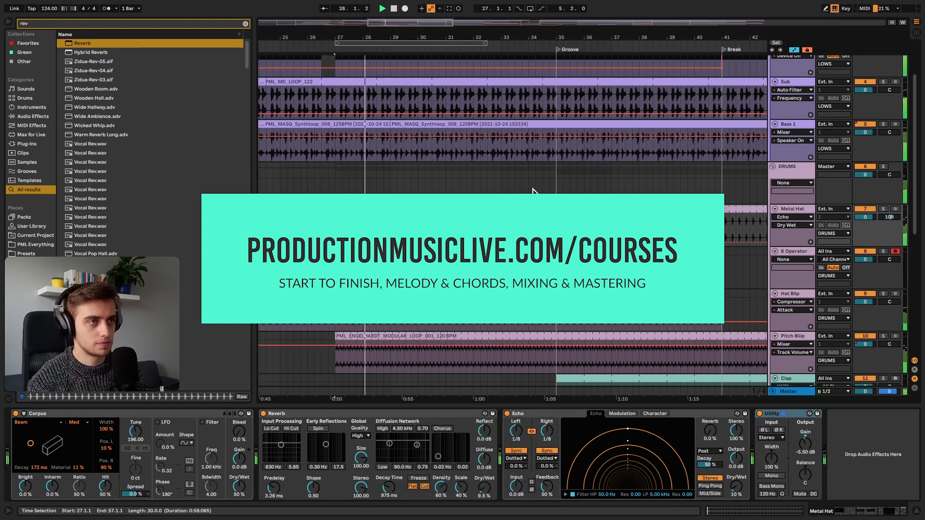
left_click_drag(356, 39, 465, 34)
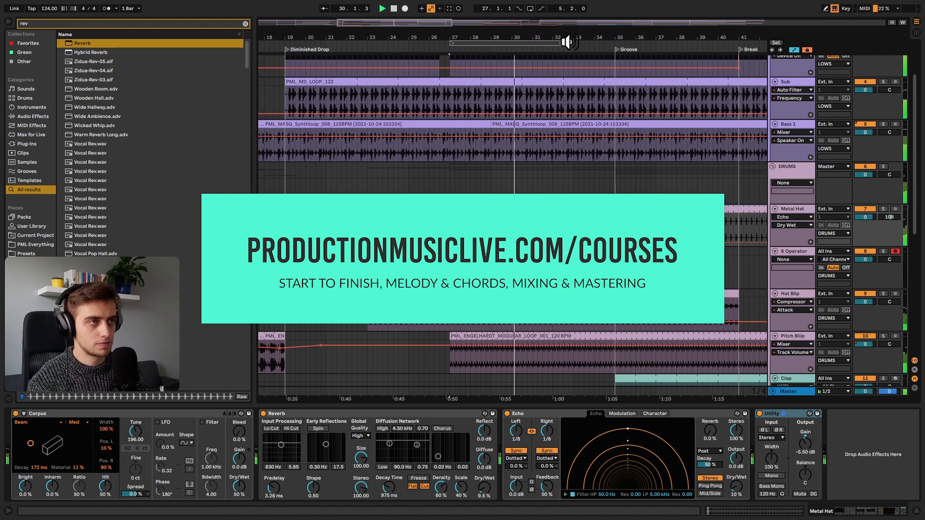